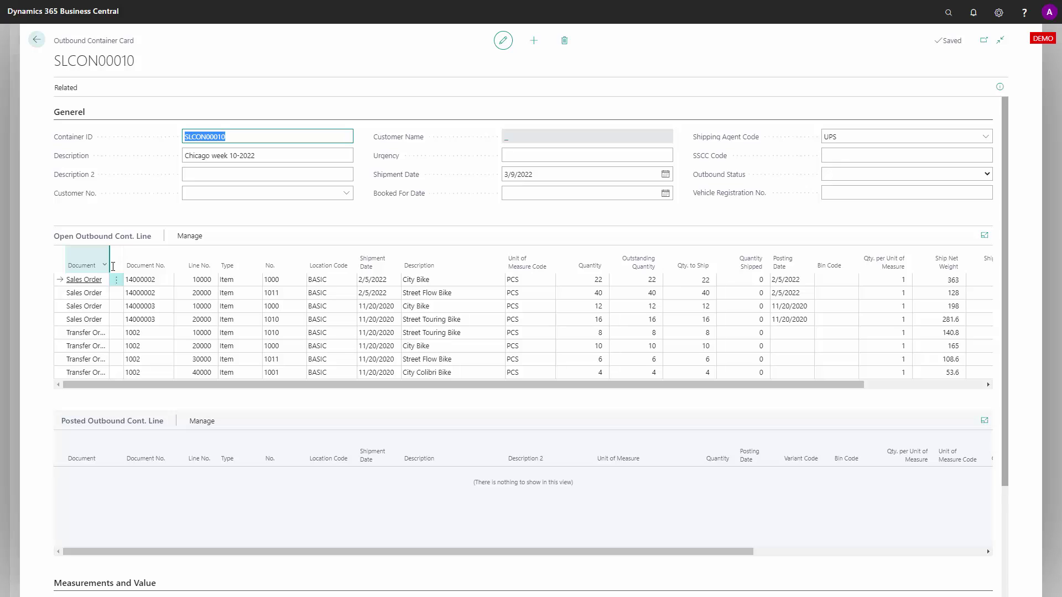
Collapse the posted outbound container lines and review the card's Container ID, Description and Description 2 fields.
left_click(143, 422)
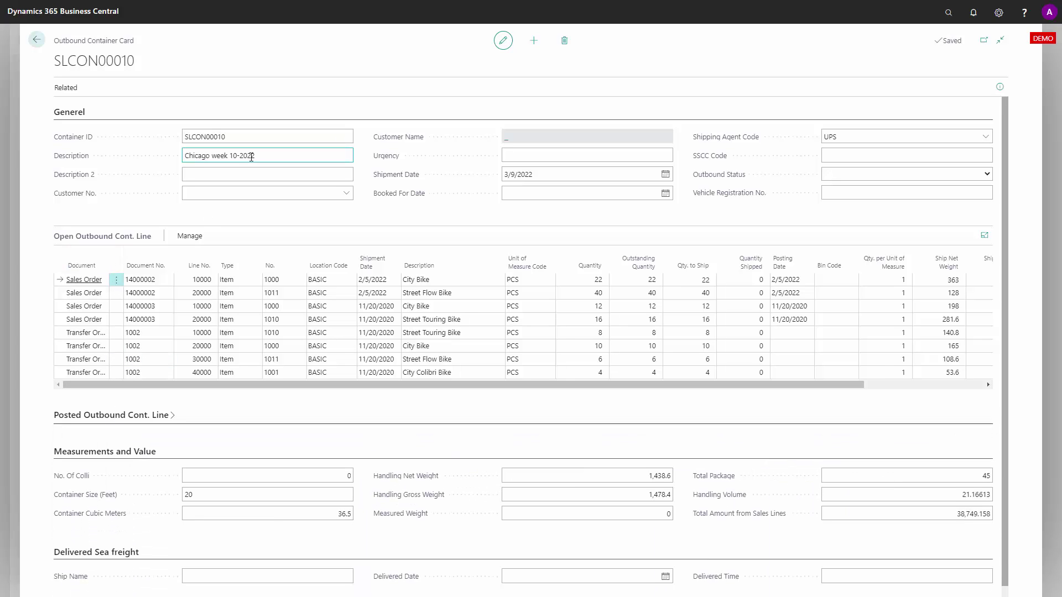
left_click(238, 136)
left_click_drag(239, 136, 184, 138)
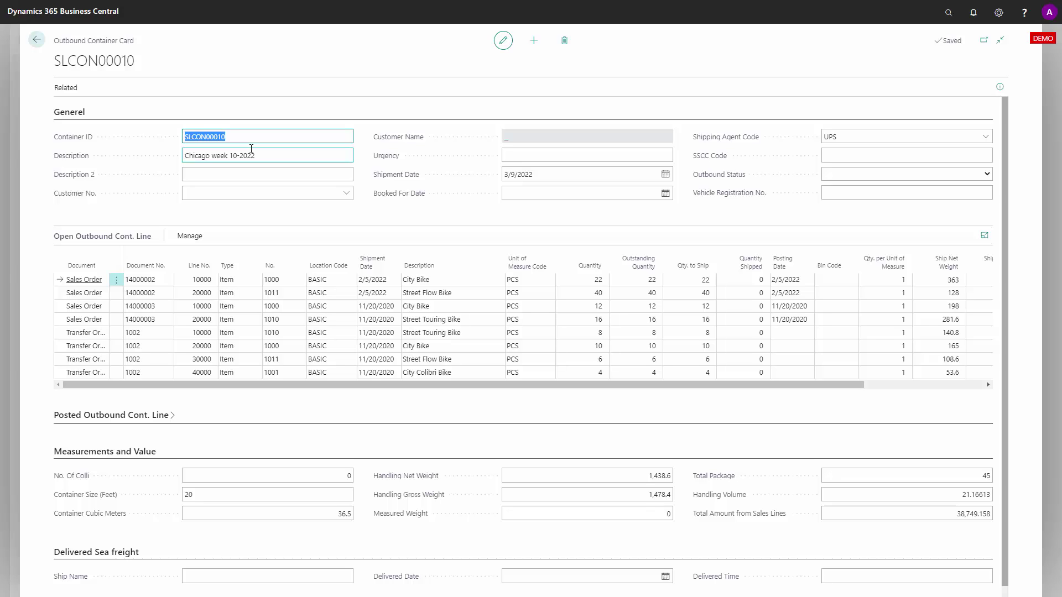
left_click_drag(255, 155, 151, 164)
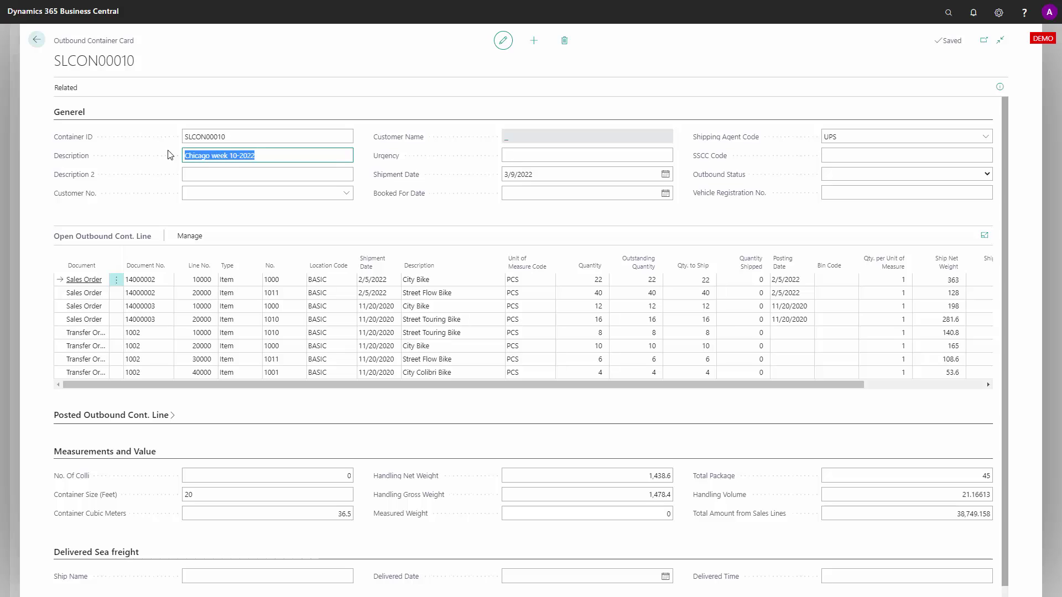
left_click(193, 172)
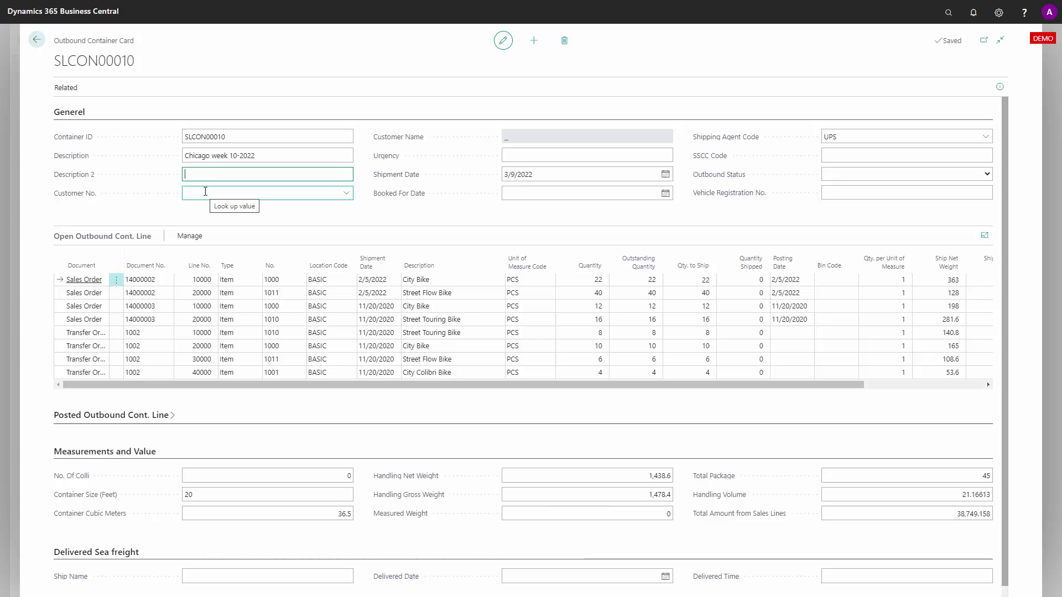
Review the customers available for the container's Customer No., leaving the field empty.
left_click(344, 196)
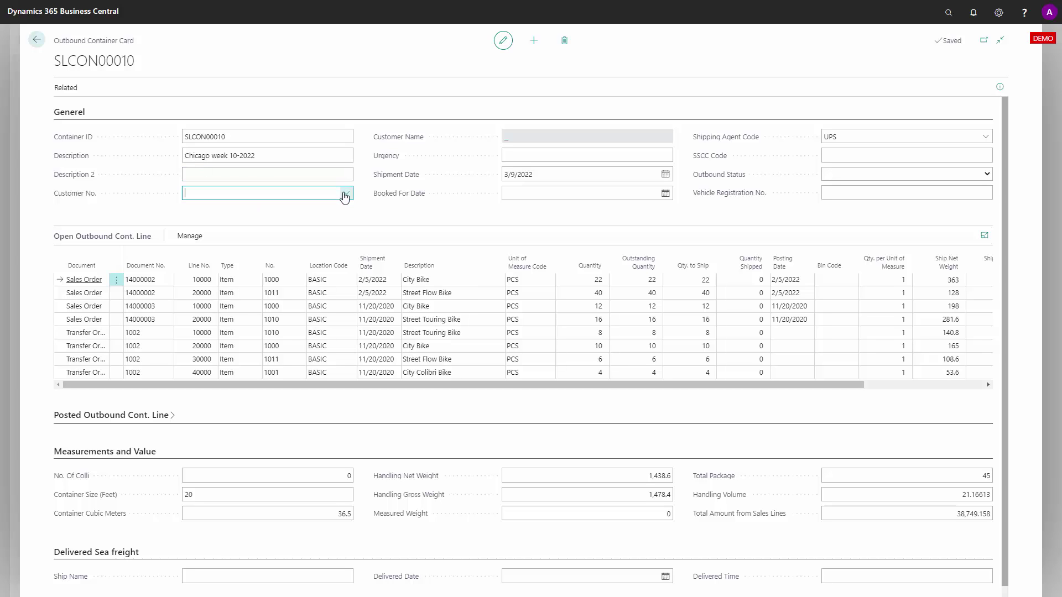
left_click(346, 193)
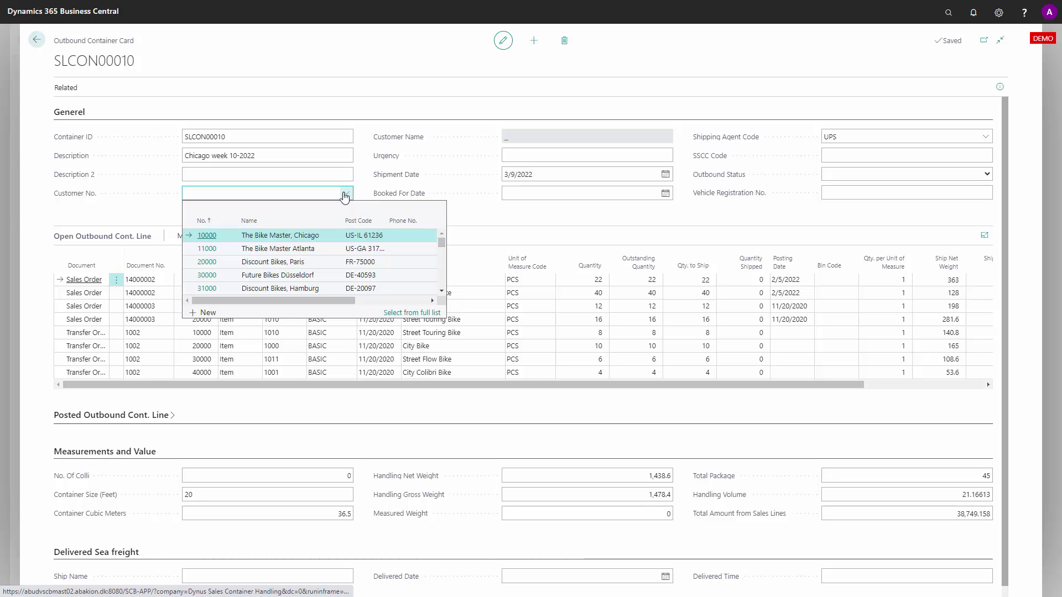
left_click(149, 292)
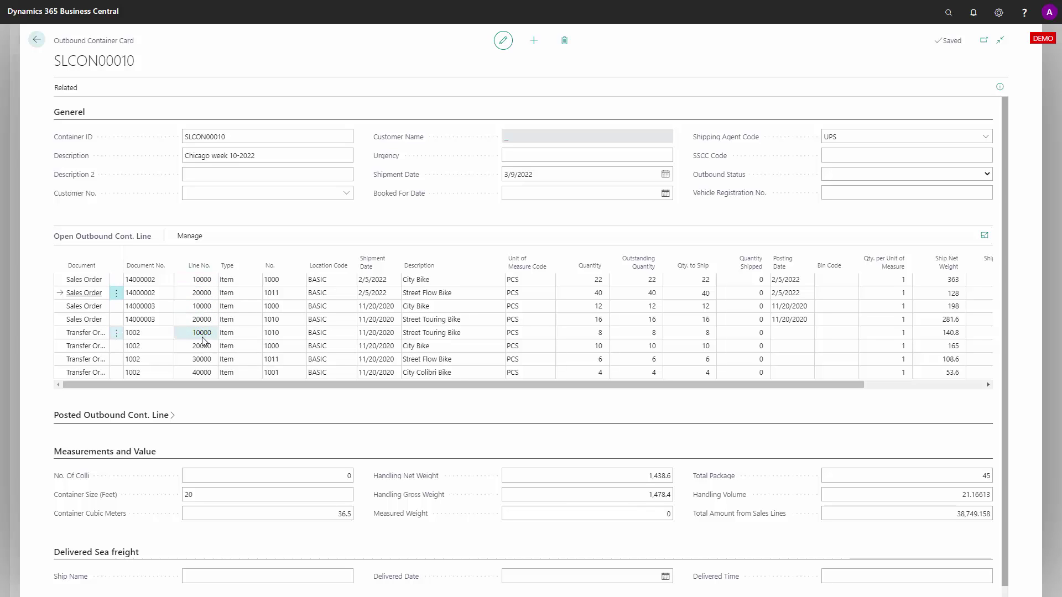
left_click(253, 194)
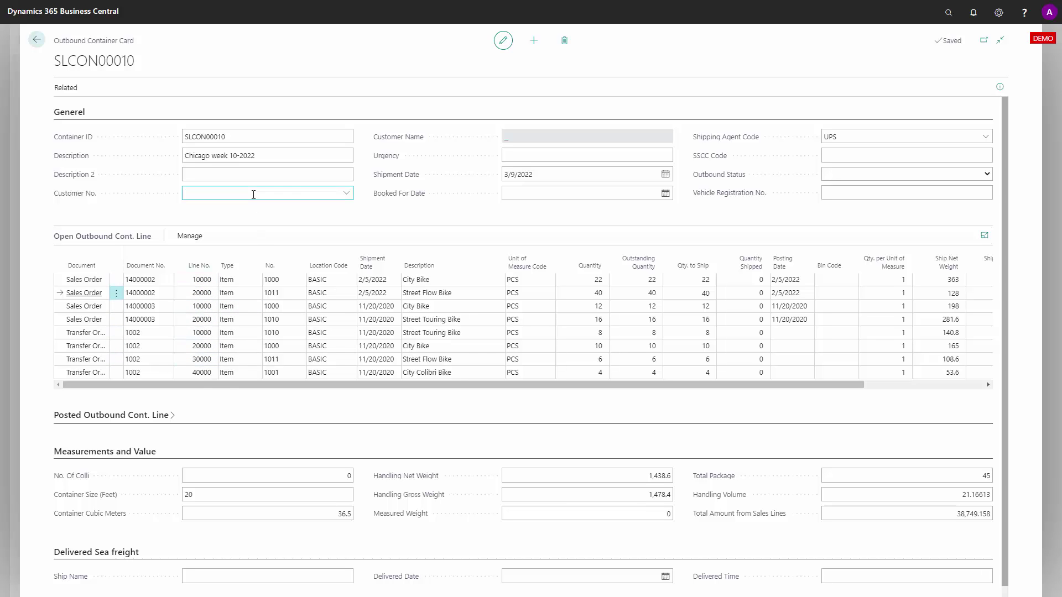
Review the container's Urgency, Shipment Date and Booked For Date fields.
left_click(549, 155)
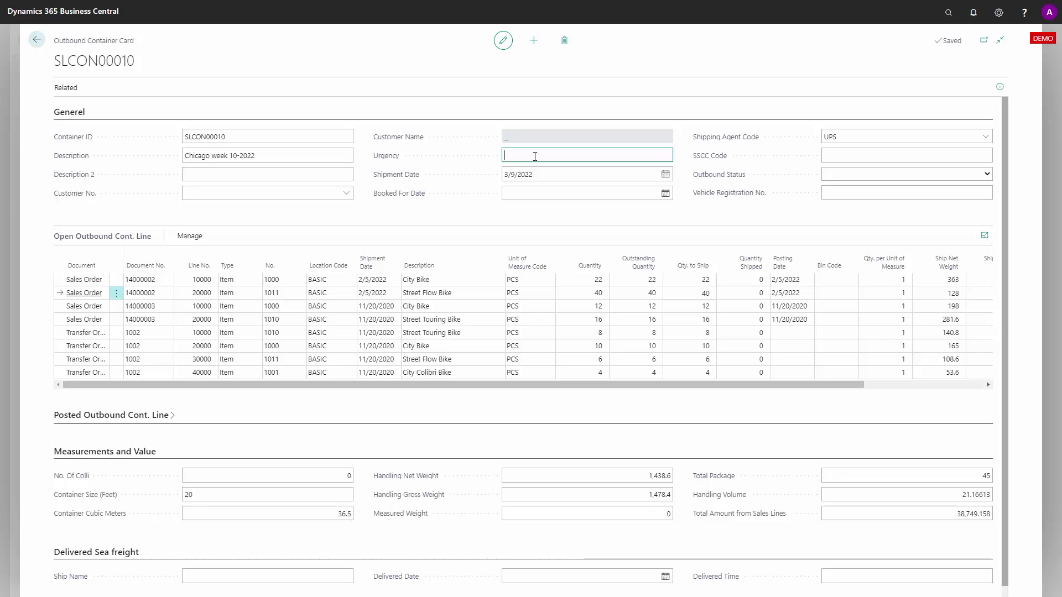
left_click_drag(540, 174, 492, 173)
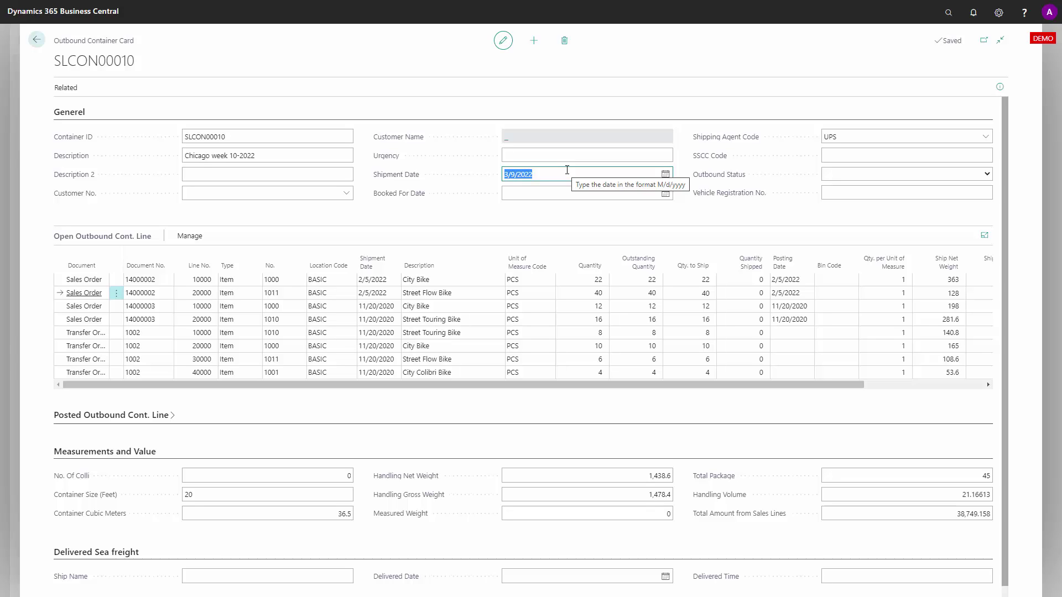
left_click(542, 192)
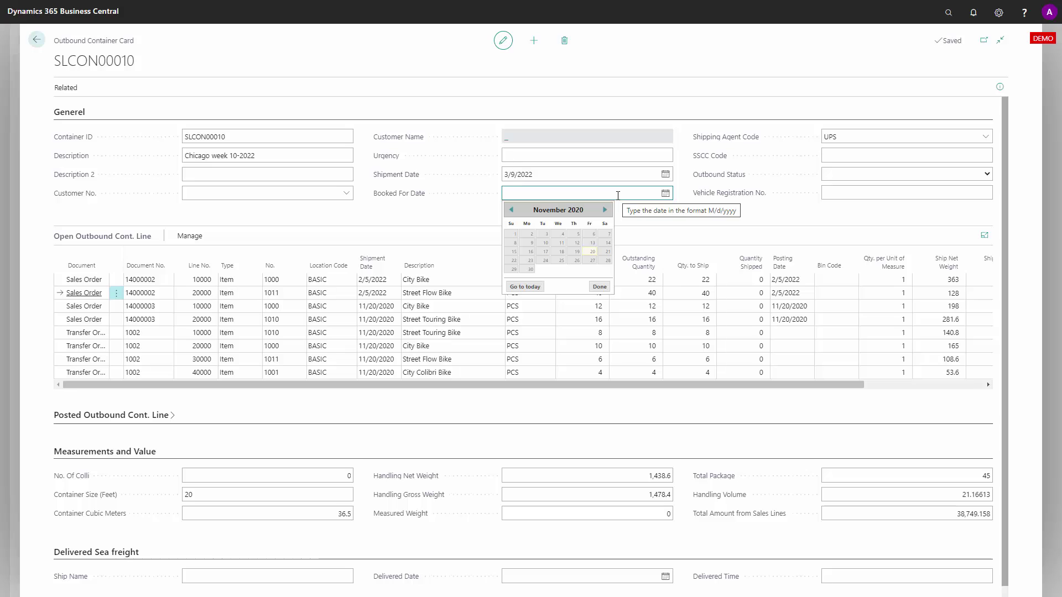
Review the shipping agents available for the container's Shipping Agent Code without changing the selection.
left_click(855, 136)
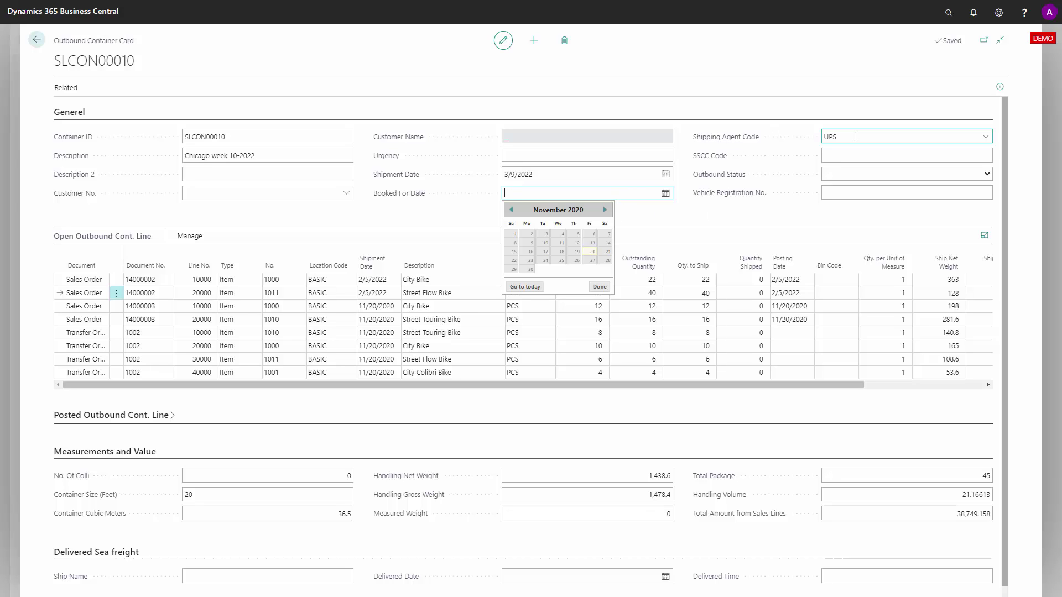
left_click(984, 138)
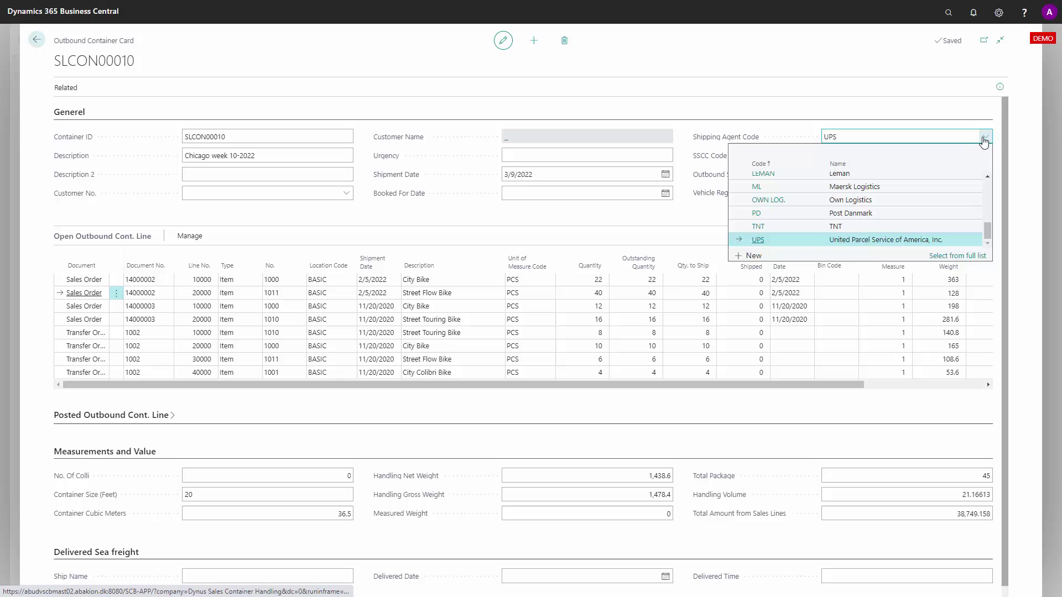
left_click(900, 135)
Review the SSCC Code field, the Outbound Status options and the Vehicle Registration No. field.
left_click(843, 156)
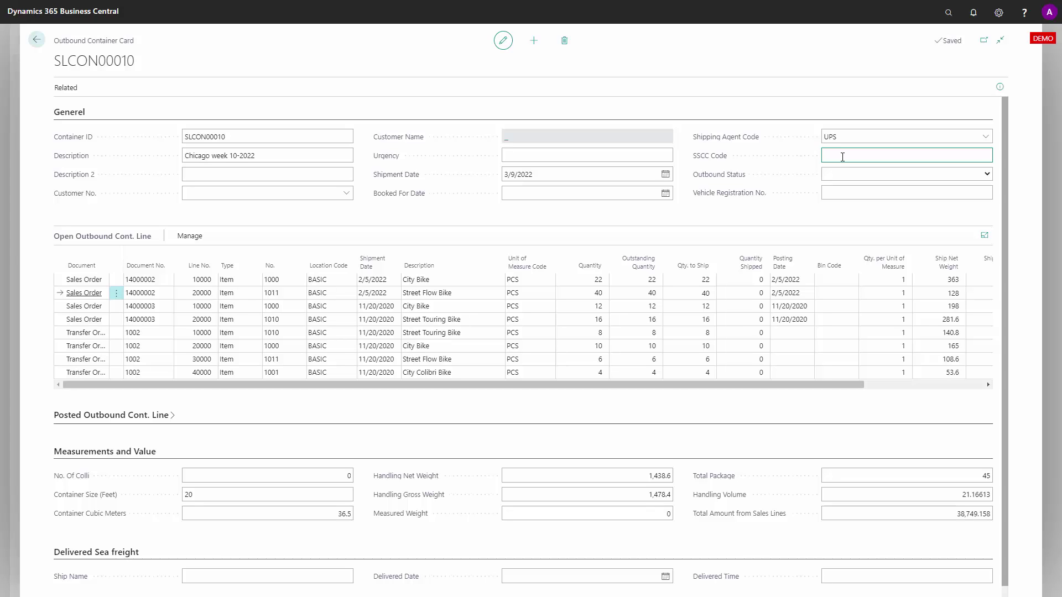
left_click(885, 174)
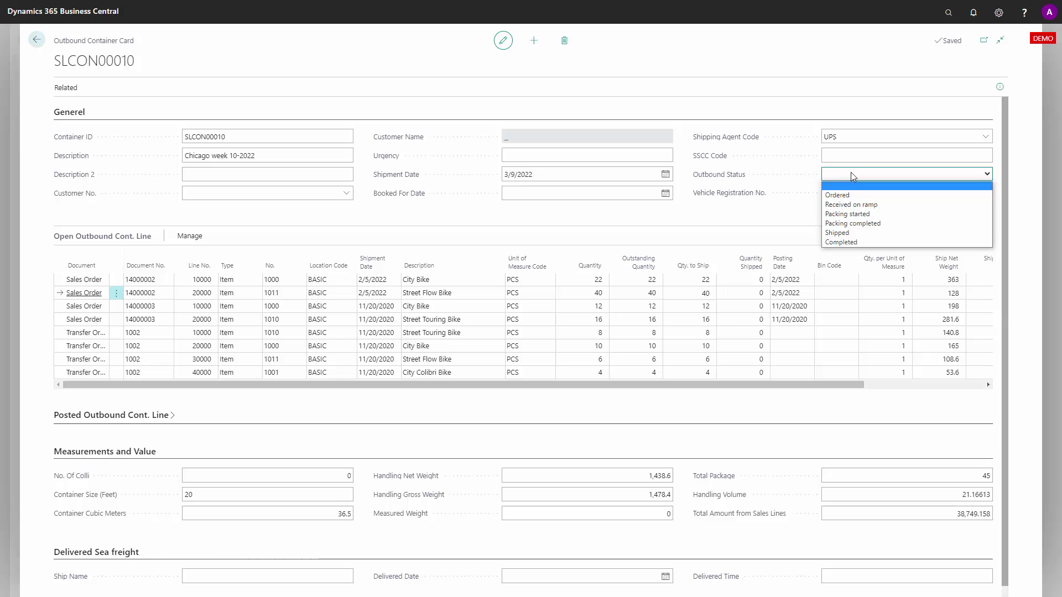
left_click(855, 157)
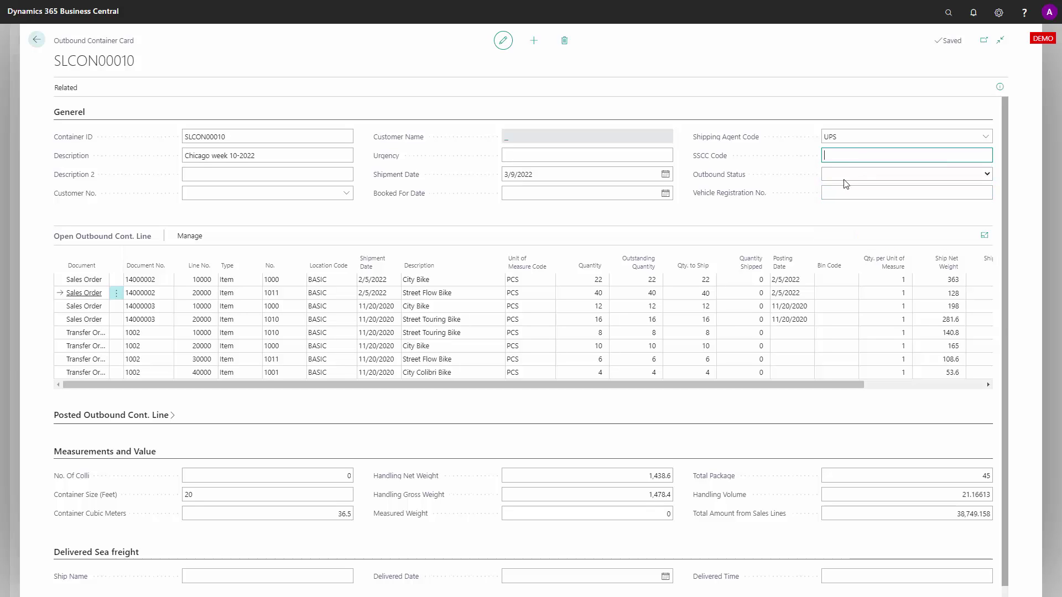
left_click(834, 194)
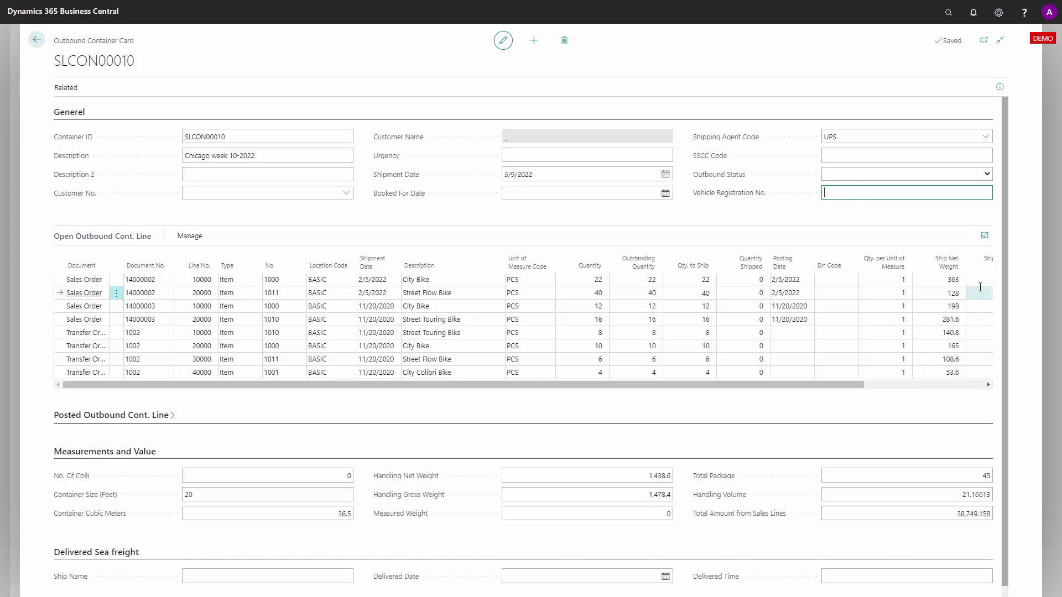
Expand the posted outbound container lines to inspect them, and collapse the section again.
scroll(1007, 264, "down", 1)
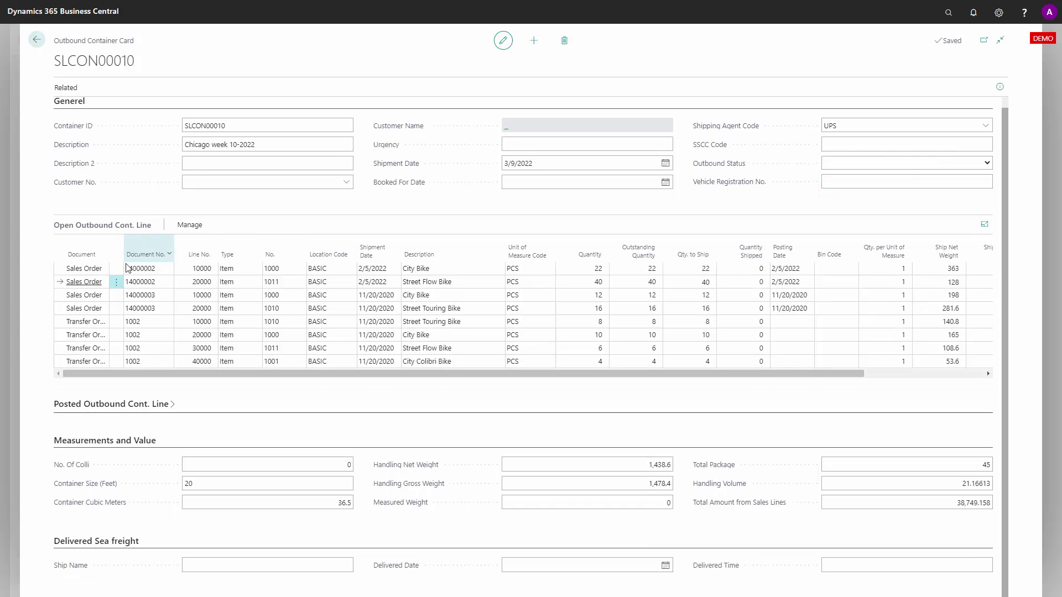
left_click(90, 411)
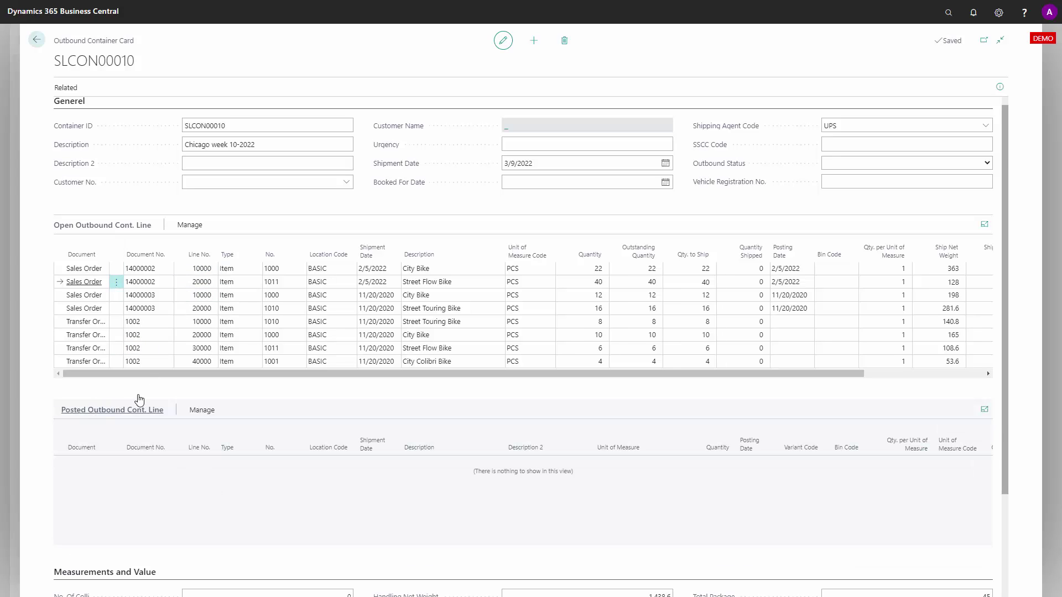
left_click(115, 411)
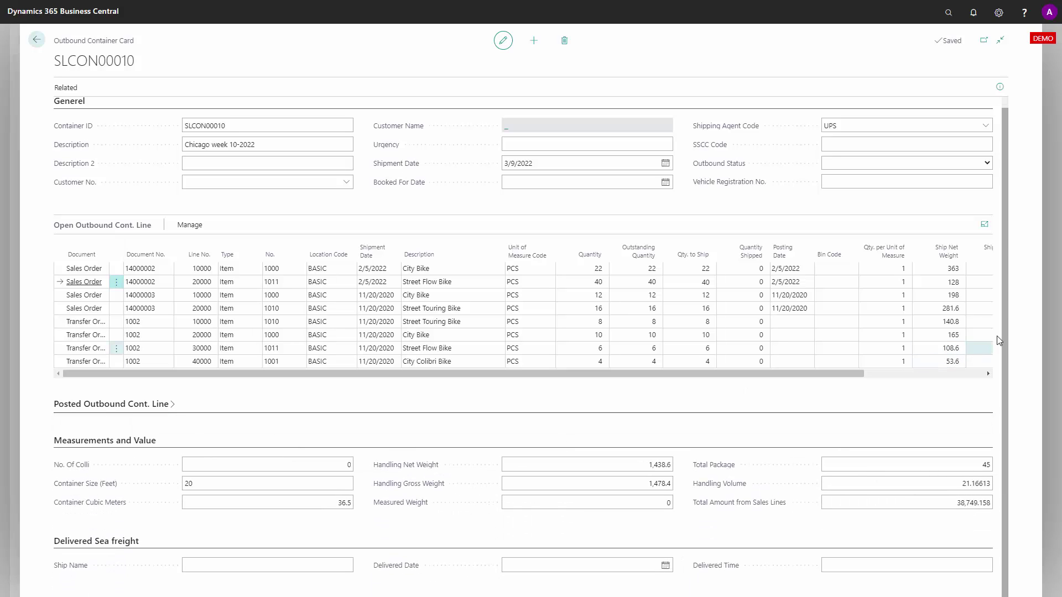
Review the No. Of Colli, Container Size and Container Cubic Meters fields, and the related Calculate Content and Value action.
left_click(233, 467)
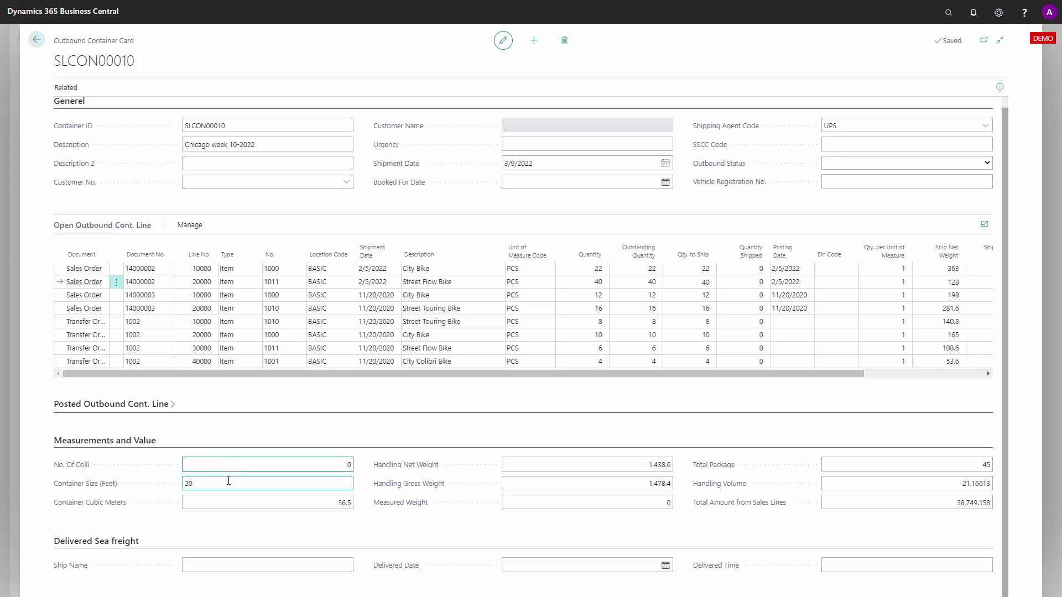
left_click(65, 88)
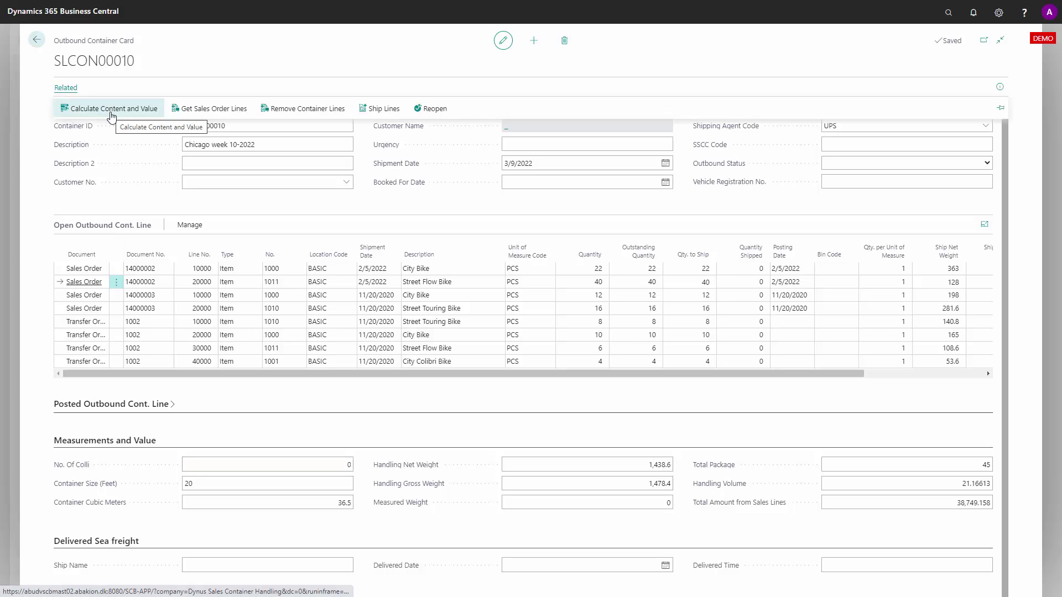
left_click(235, 480)
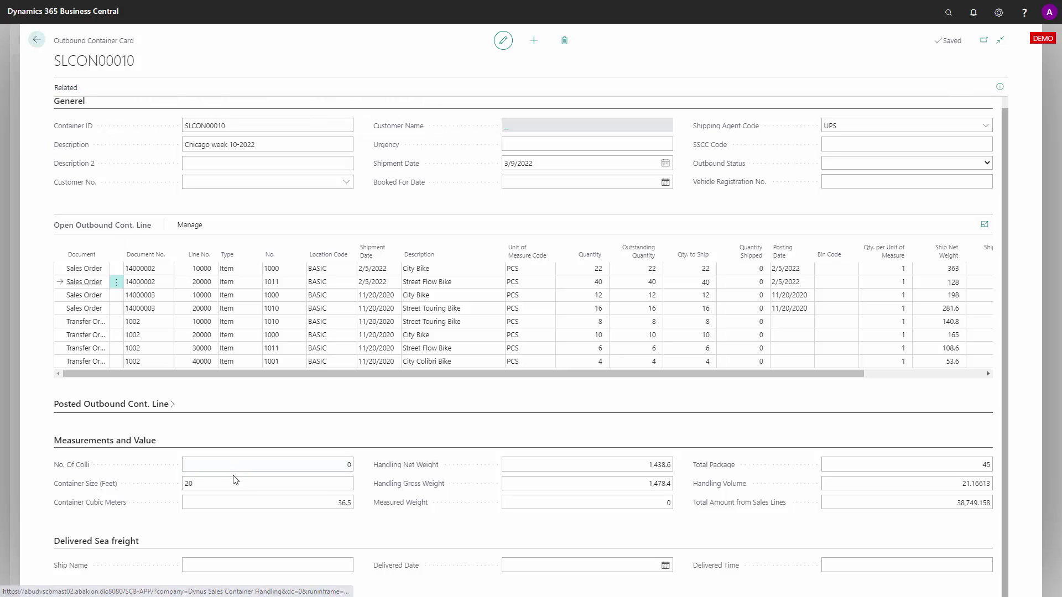
left_click(214, 479)
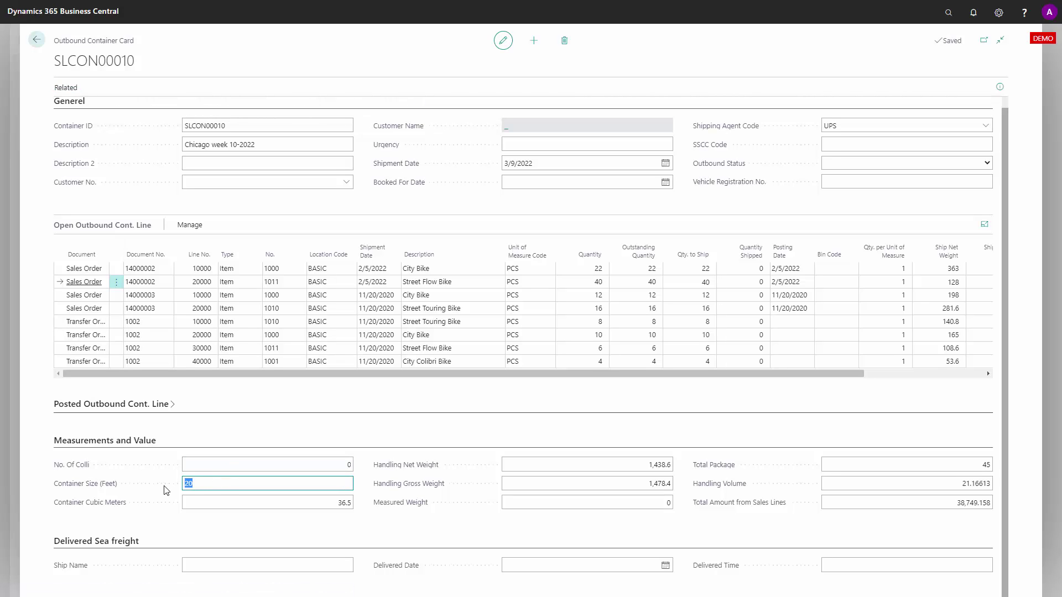
left_click(333, 465)
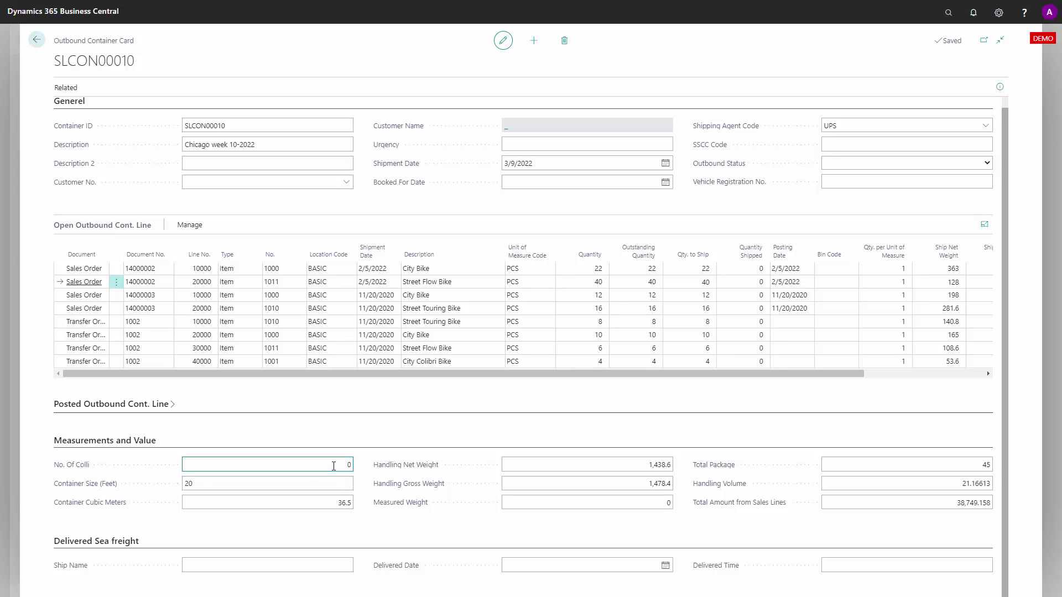
left_click(332, 503)
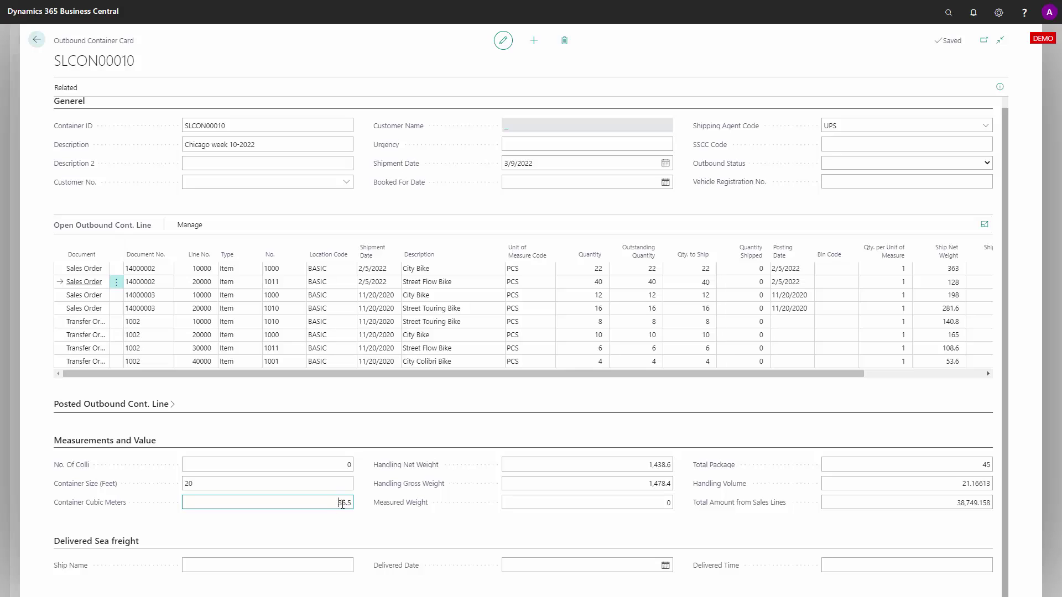
key("ctrl+a")
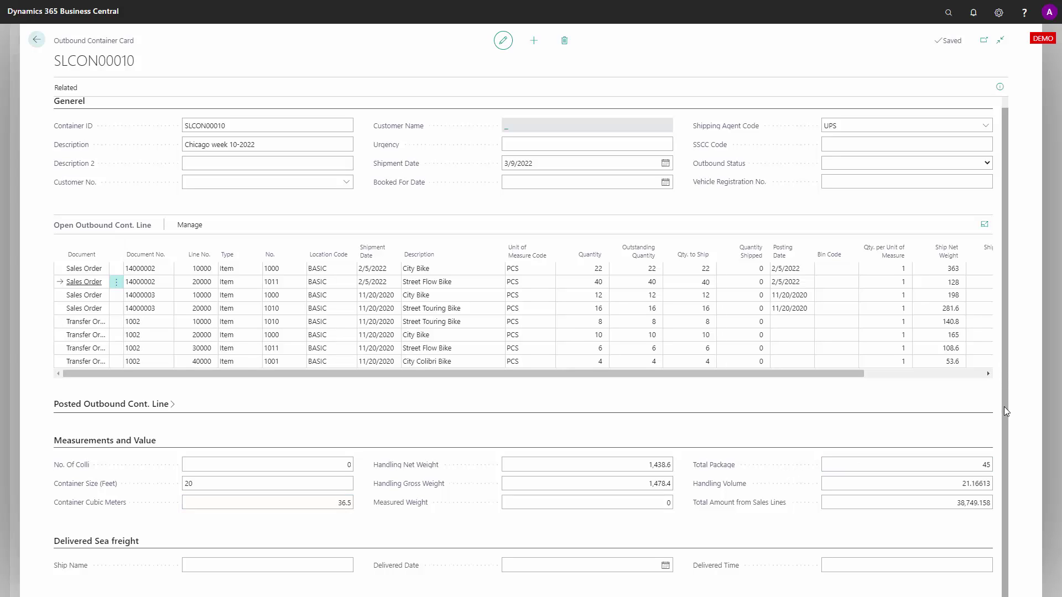
Review the Ship Name and Delivered Time fields in the Delivered Sea freight section.
left_click(217, 566)
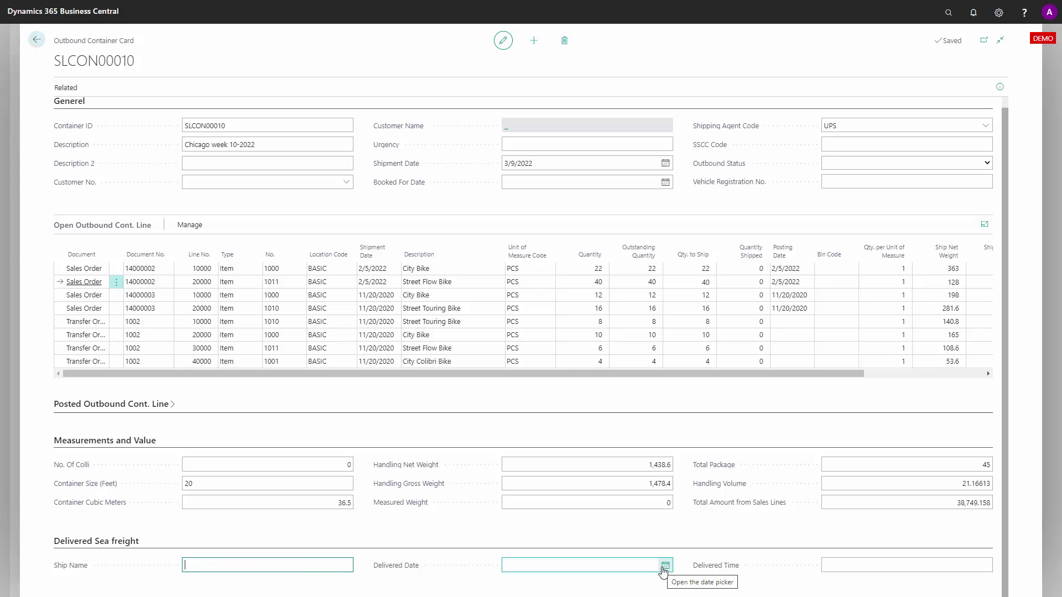
left_click(853, 568)
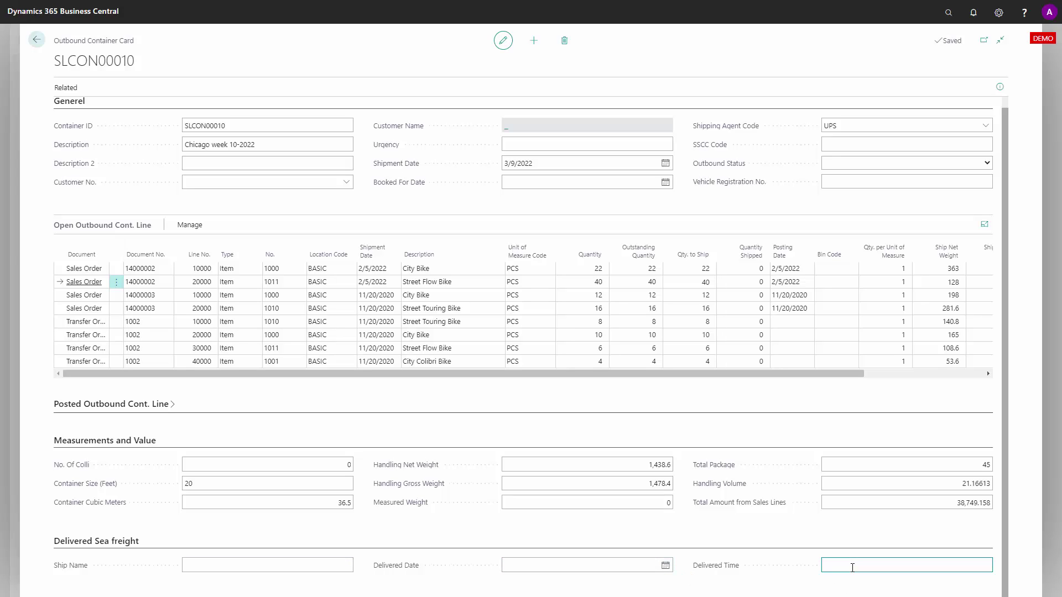